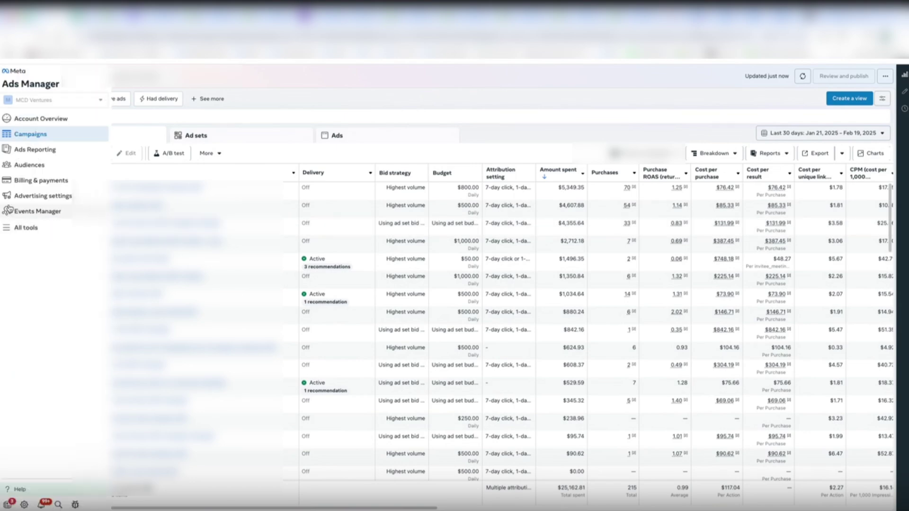
Go to the ad account's Advertising settings from the Ads Manager sidebar.
{"action": "left_click", "coordinate": [14, 197]}
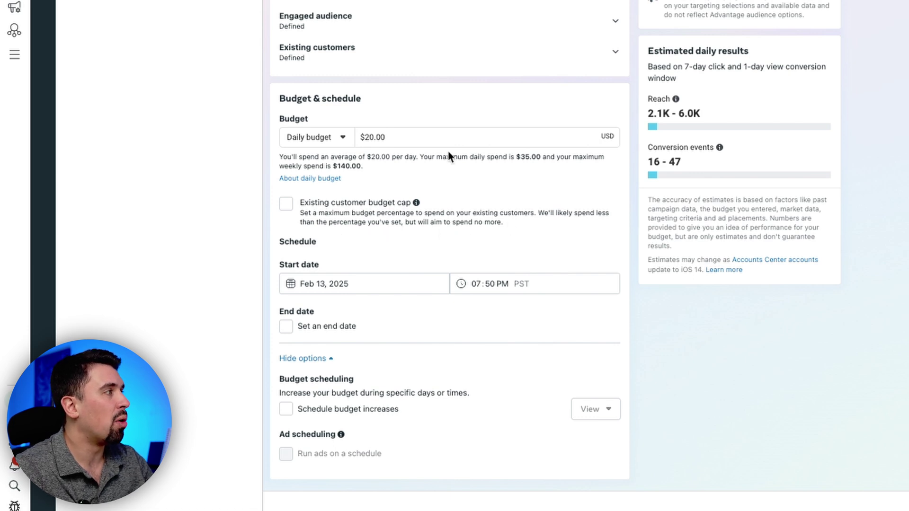
Replace the $20.00 daily budget with $1,000.
{"action": "left_click_drag", "start_coordinate": [388, 137], "coordinate": [349, 137]}
{"action": "type", "text": "1000"}
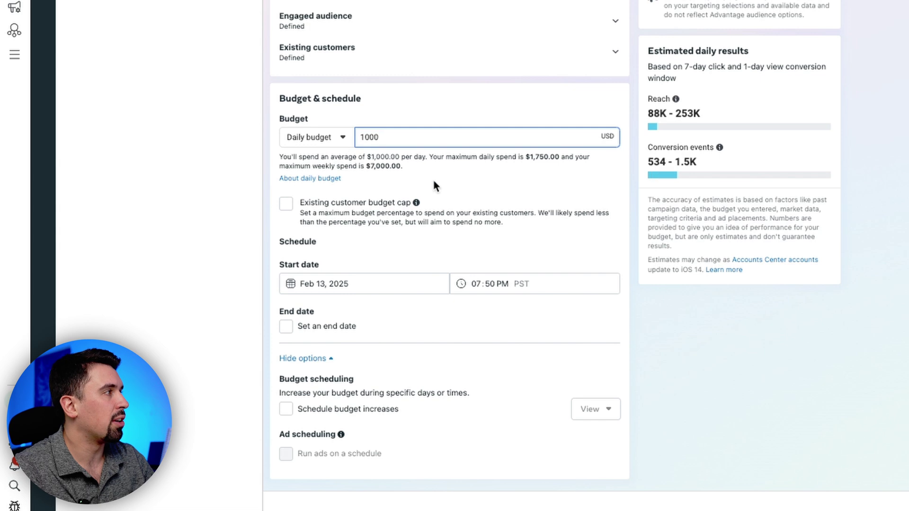
{"action": "left_click", "coordinate": [413, 195]}
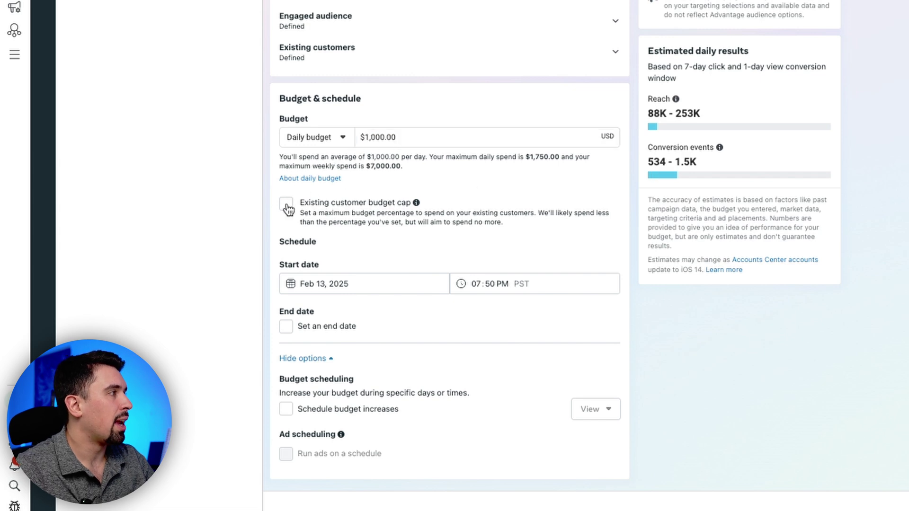
Turn on the existing customer budget cap, first at 50%, then change it to 0%.
{"action": "left_click", "coordinate": [287, 205]}
{"action": "left_click", "coordinate": [373, 245]}
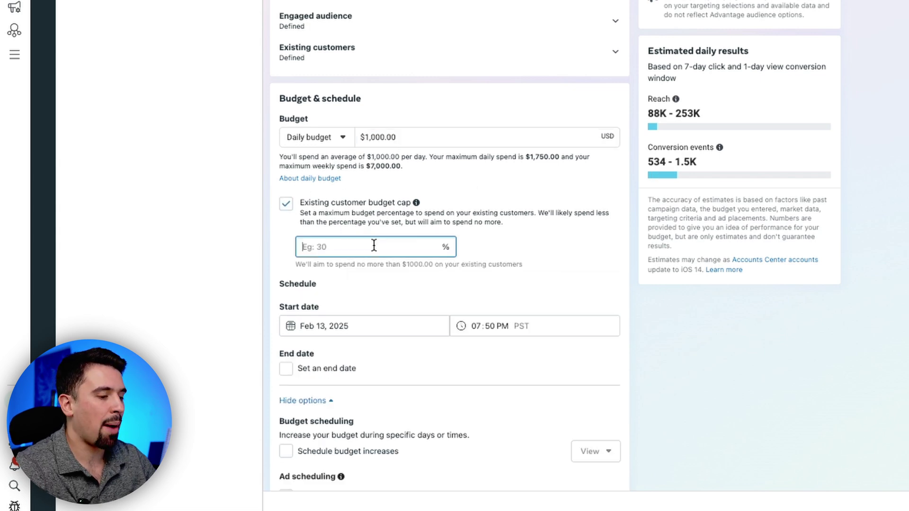
{"action": "type", "text": "50"}
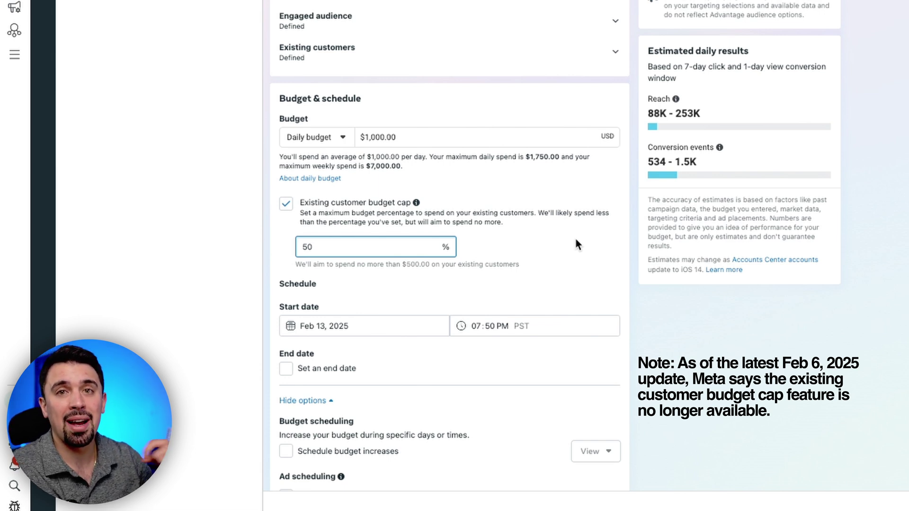
{"action": "left_click", "coordinate": [286, 204]}
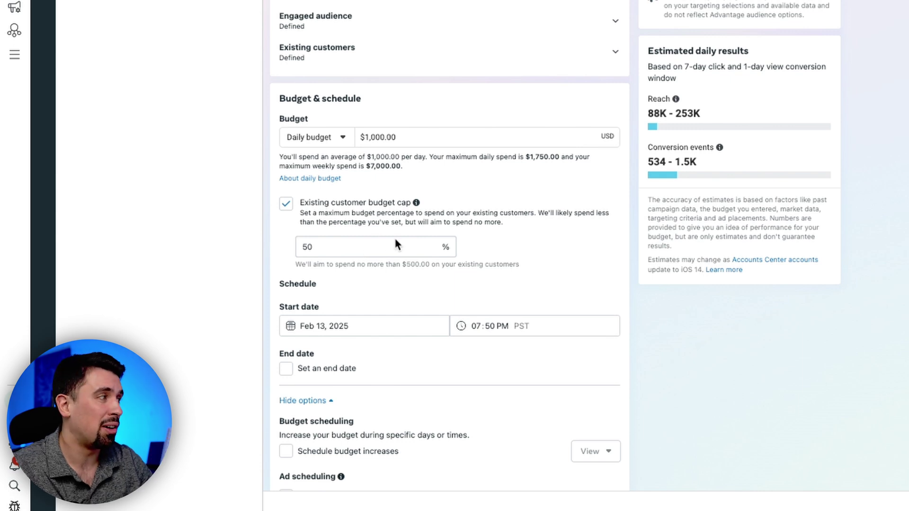
{"action": "double_click", "coordinate": [358, 249]}
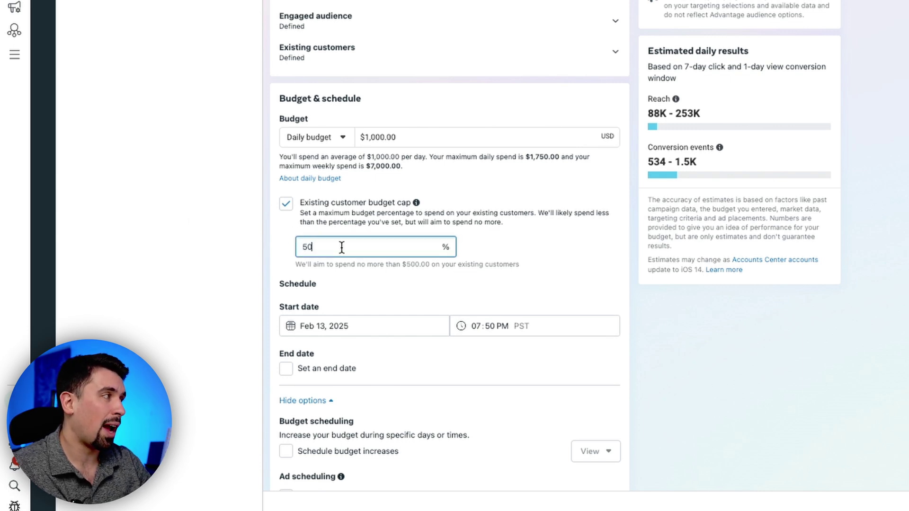
{"action": "type", "text": "0"}
{"action": "left_click", "coordinate": [590, 249]}
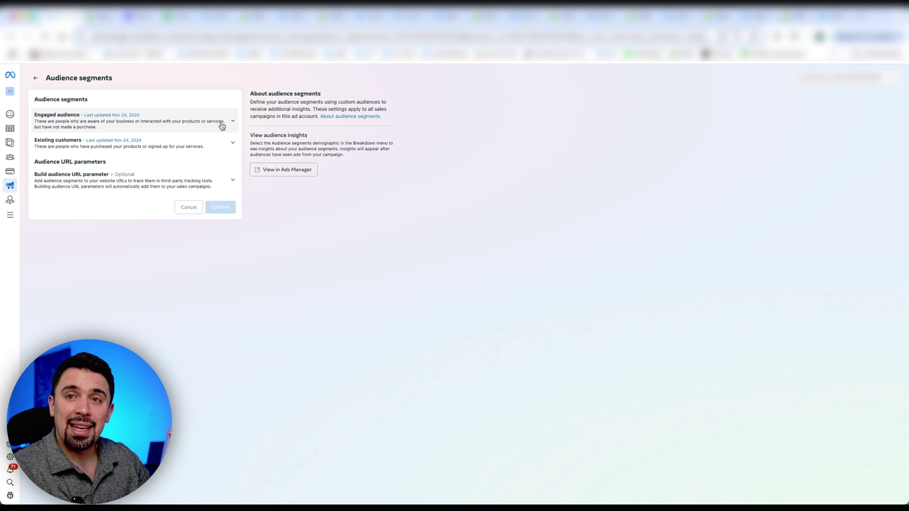
Expand the Engaged audience segment to see its audiences.
{"action": "left_click", "coordinate": [222, 125]}
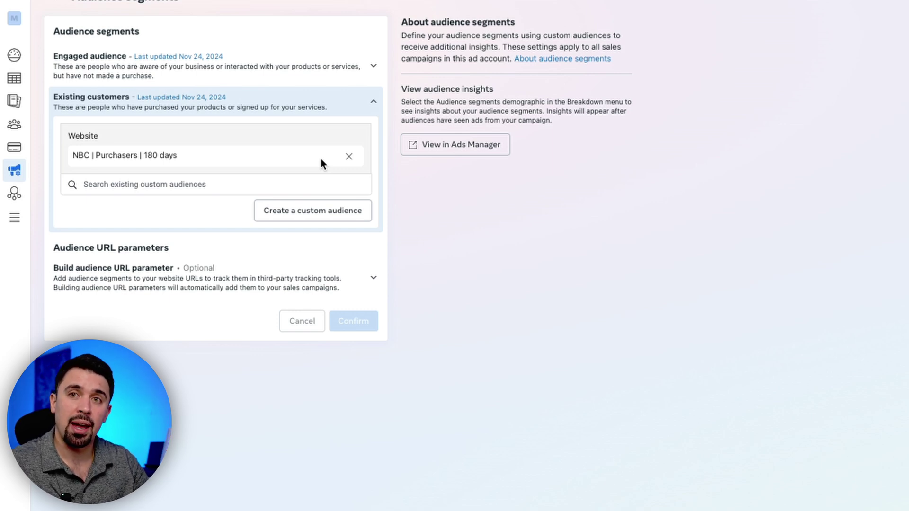
Expand Engaged audience and Existing customers, then return to Engaged audience's five website custom audiences.
{"action": "left_click", "coordinate": [372, 67]}
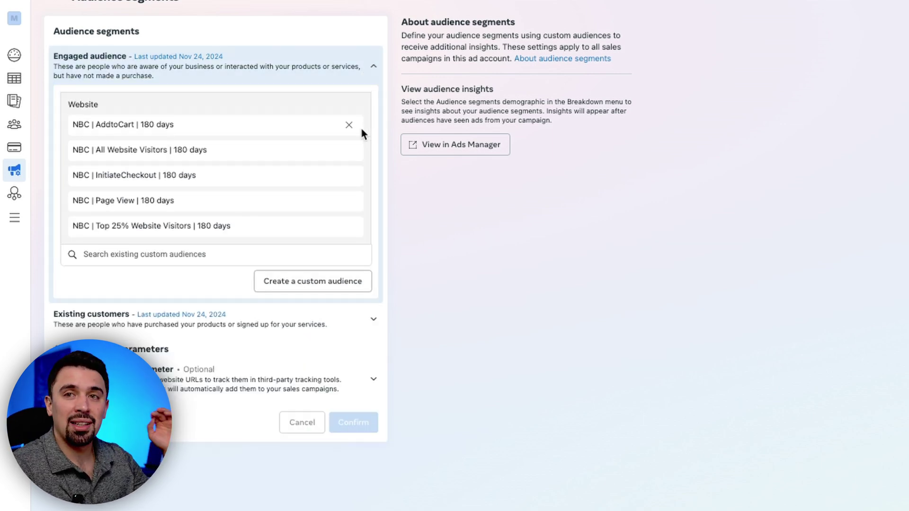
{"action": "left_click", "coordinate": [370, 328]}
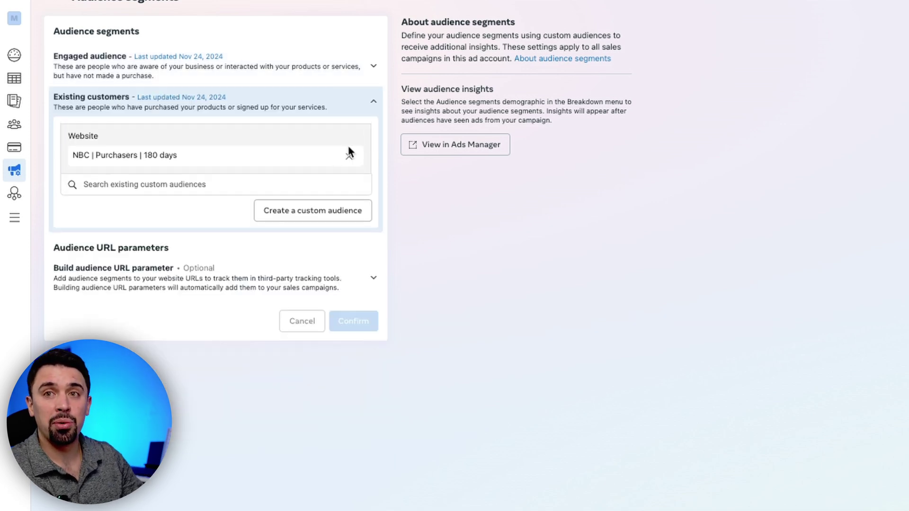
{"action": "left_click", "coordinate": [358, 71]}
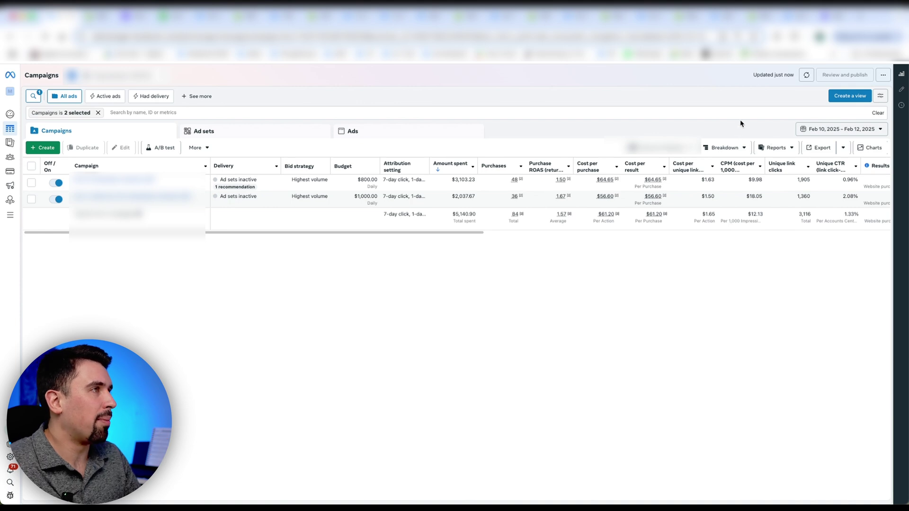
Break down the Campaigns table by Audience segments under Demographics.
{"action": "left_click", "coordinate": [741, 149]}
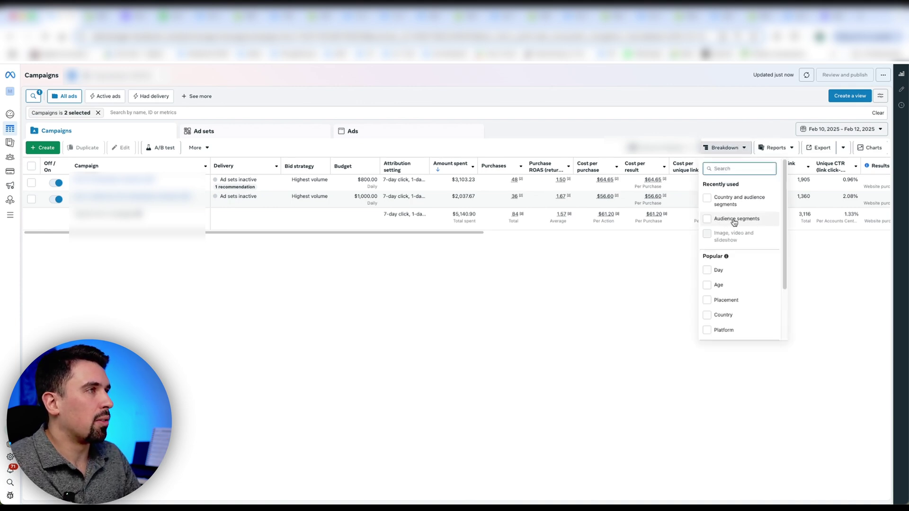
{"action": "scroll", "coordinate": [753, 249], "scroll_direction": "down", "scroll_amount": 2}
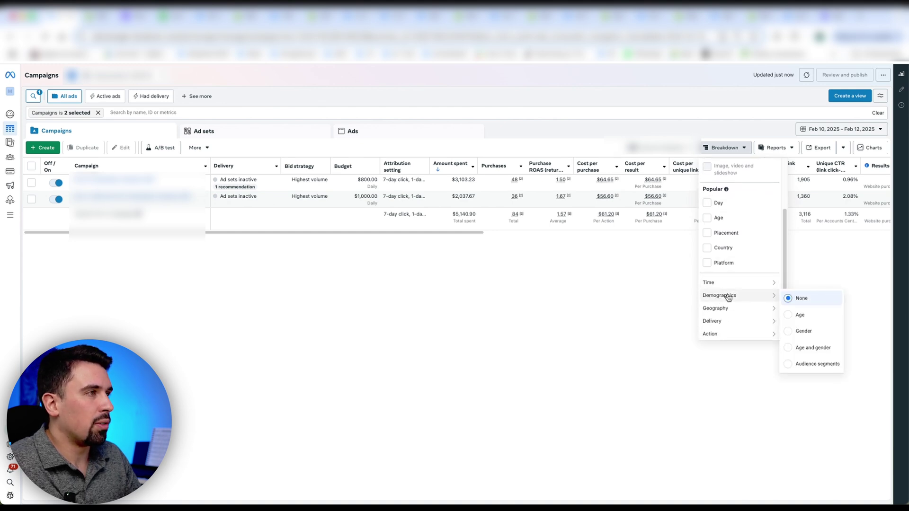
{"action": "left_click", "coordinate": [801, 366]}
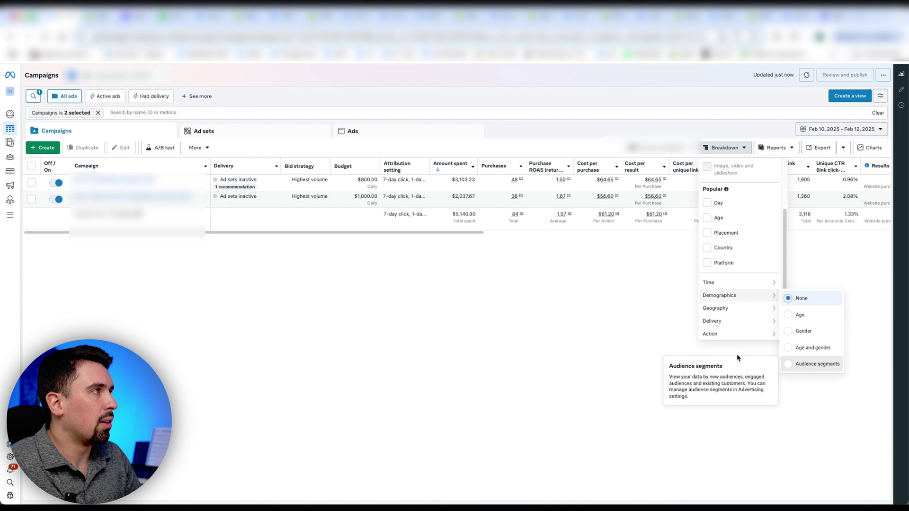
{"action": "left_click", "coordinate": [482, 326]}
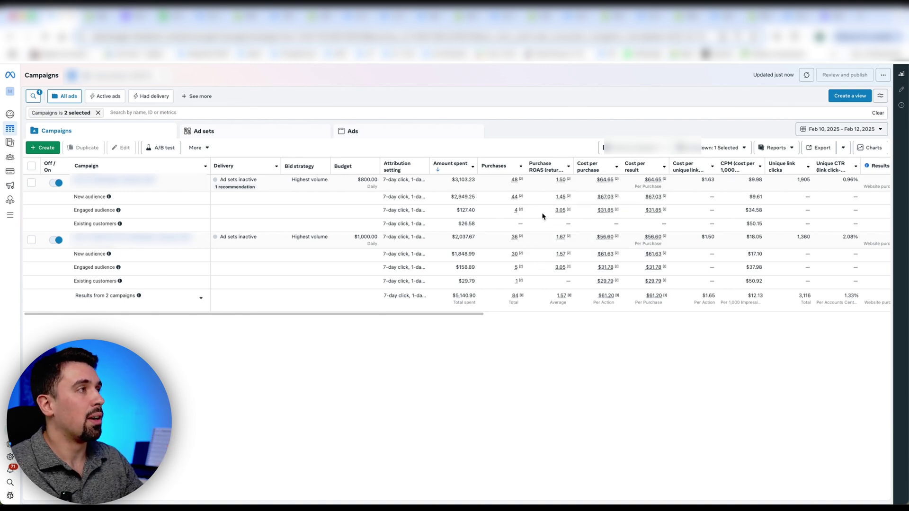
Review the New, Engaged and Existing customers rows, then bring back the Breakdown choices.
{"action": "mouse_move", "coordinate": [618, 213]}
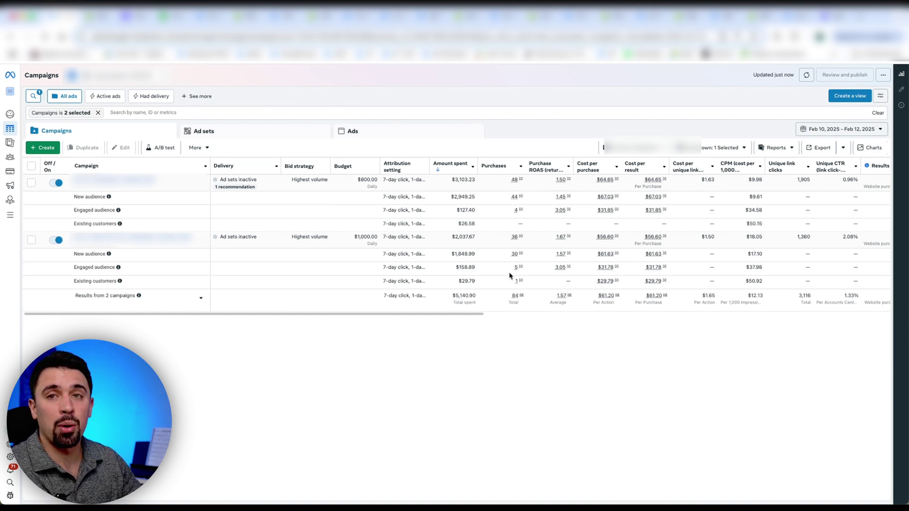
{"action": "mouse_move", "coordinate": [562, 268]}
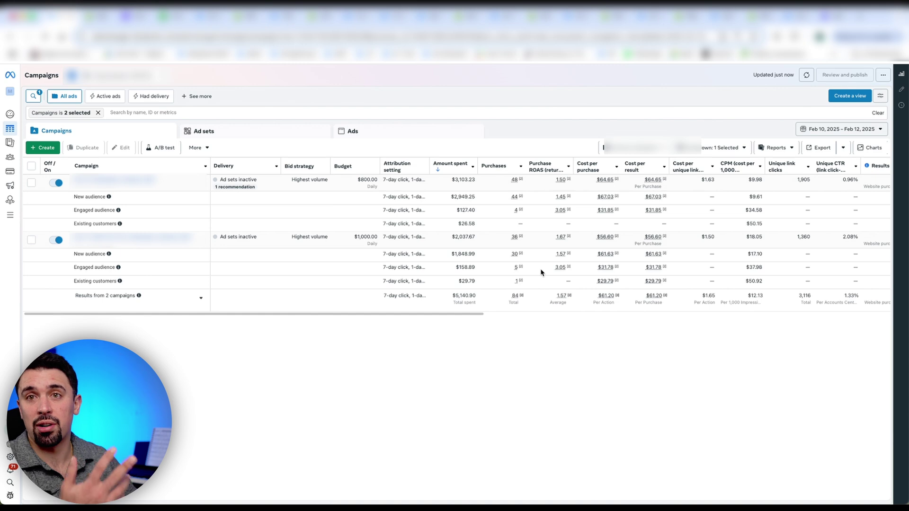
{"action": "left_click", "coordinate": [721, 147]}
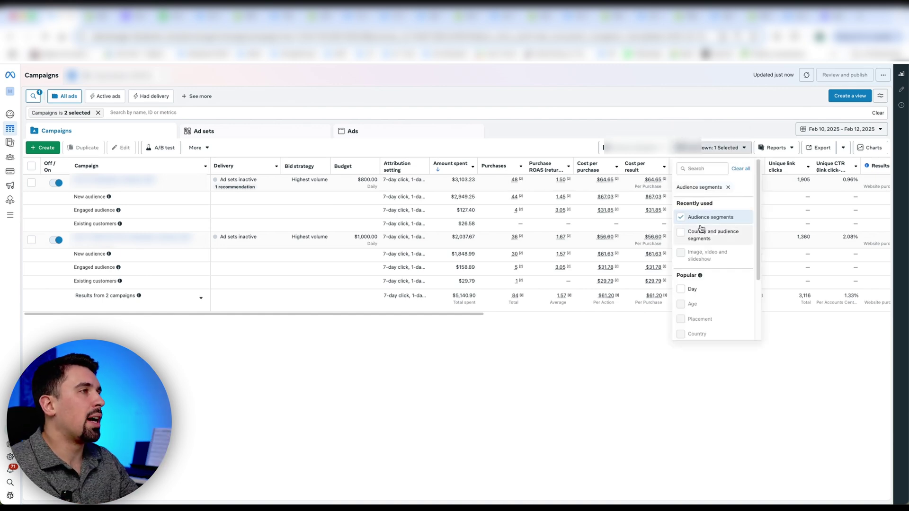
Remove the audience segments breakdown and close the Breakdown menu without adding another.
{"action": "left_click", "coordinate": [681, 218]}
{"action": "scroll", "coordinate": [717, 279], "scroll_direction": "down", "scroll_amount": 3}
{"action": "mouse_move", "coordinate": [716, 310]}
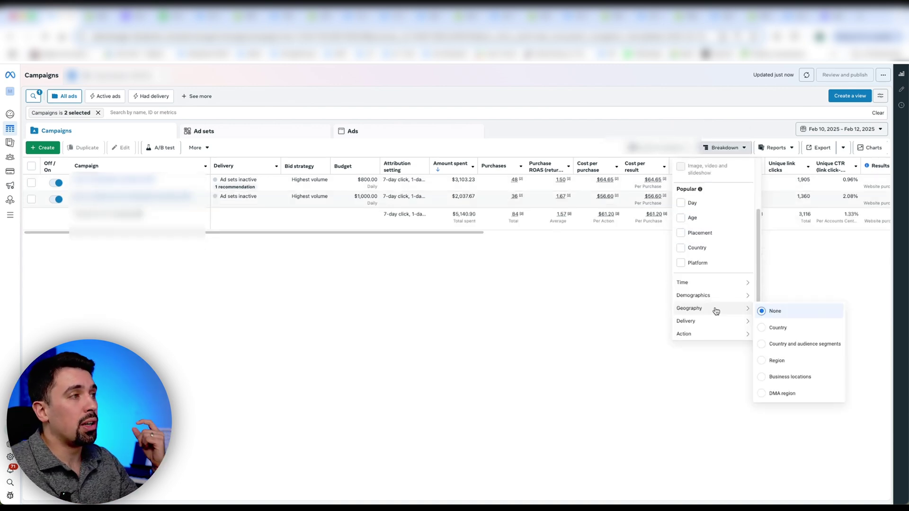
{"action": "mouse_move", "coordinate": [796, 347]}
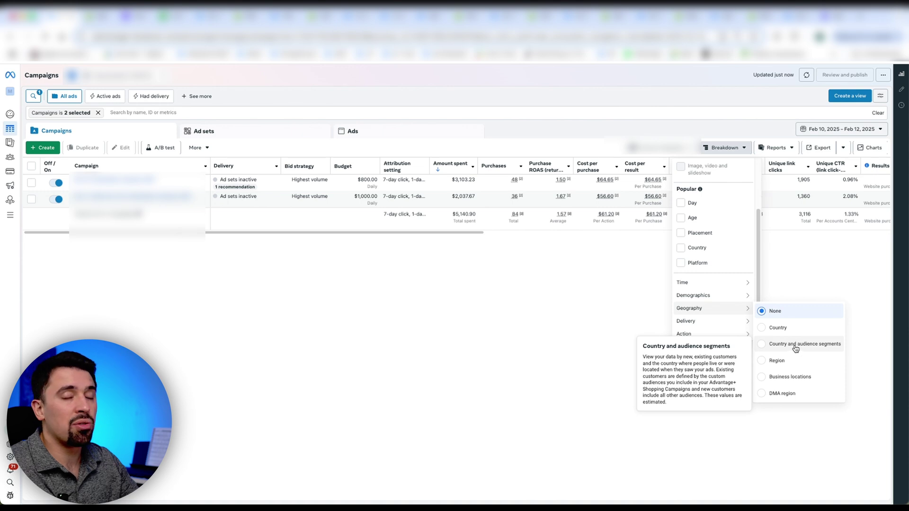
{"action": "left_click", "coordinate": [795, 349]}
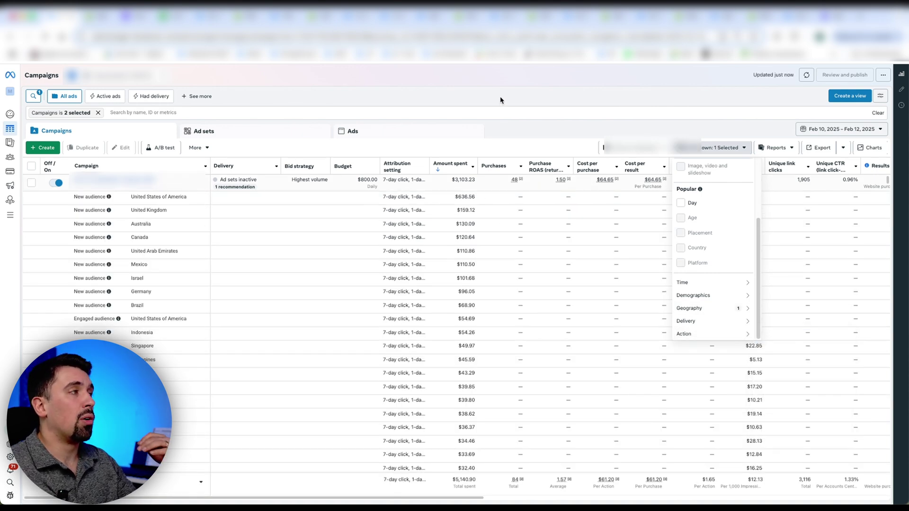
{"action": "left_click", "coordinate": [501, 100]}
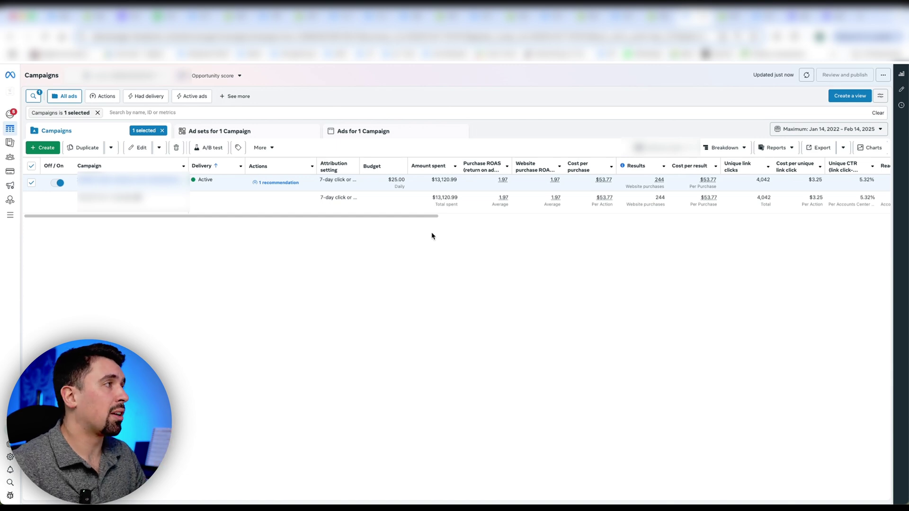
Set the campaign's reporting range to January 1–31, 2025.
{"action": "left_click_drag", "start_coordinate": [392, 217], "coordinate": [439, 221]}
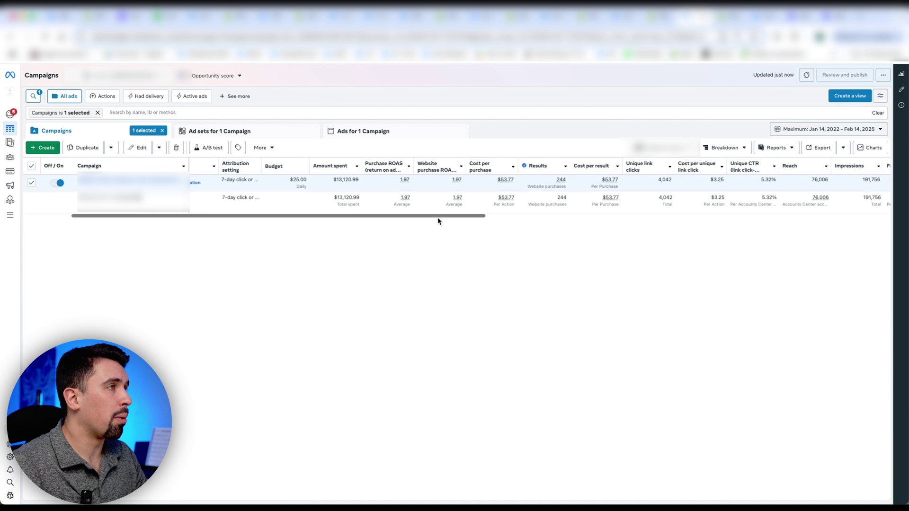
{"action": "left_click_drag", "start_coordinate": [438, 221], "coordinate": [279, 237]}
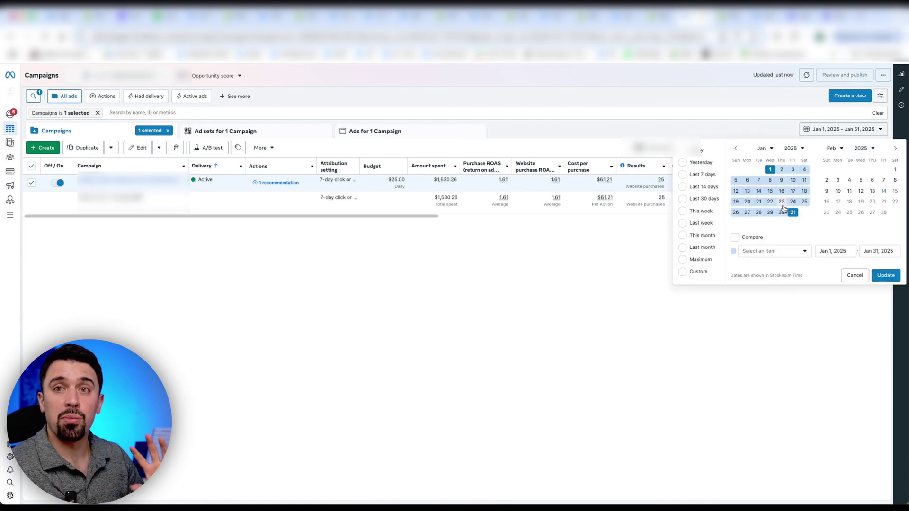
{"action": "left_click", "coordinate": [706, 329]}
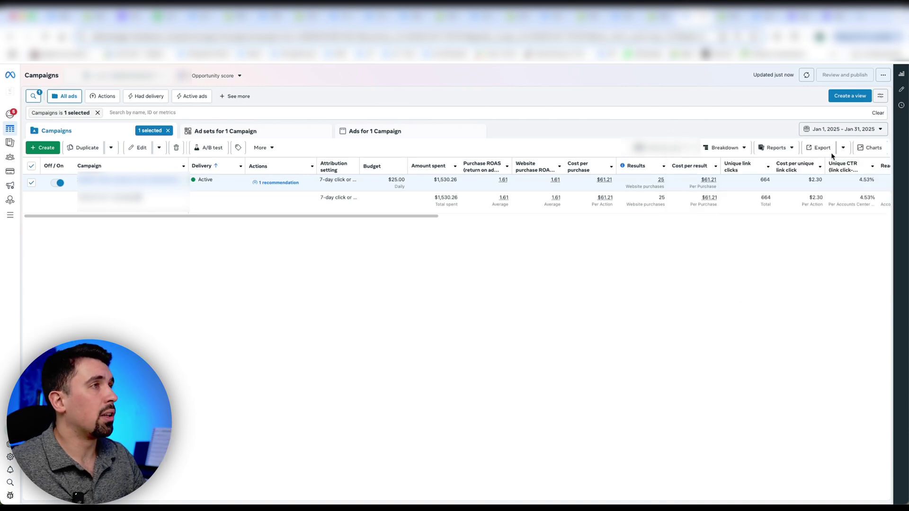
{"action": "left_click", "coordinate": [851, 134]}
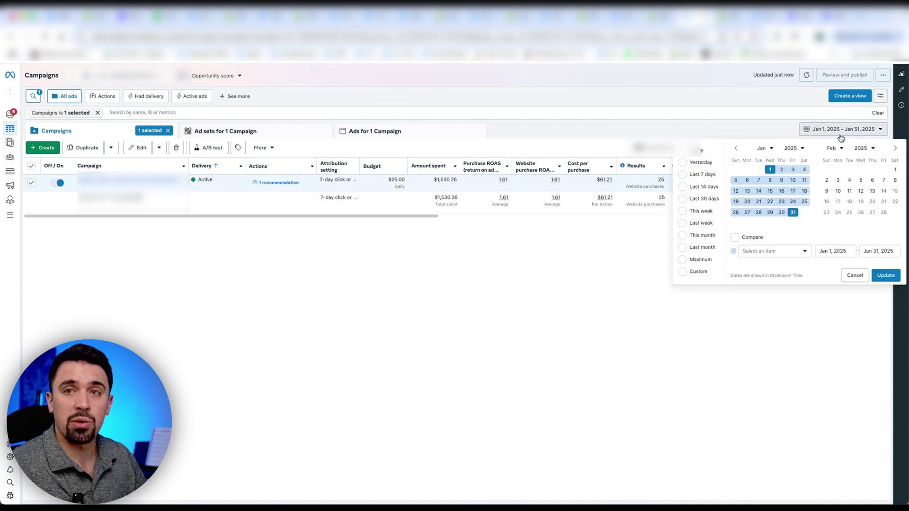
{"action": "left_click", "coordinate": [526, 293]}
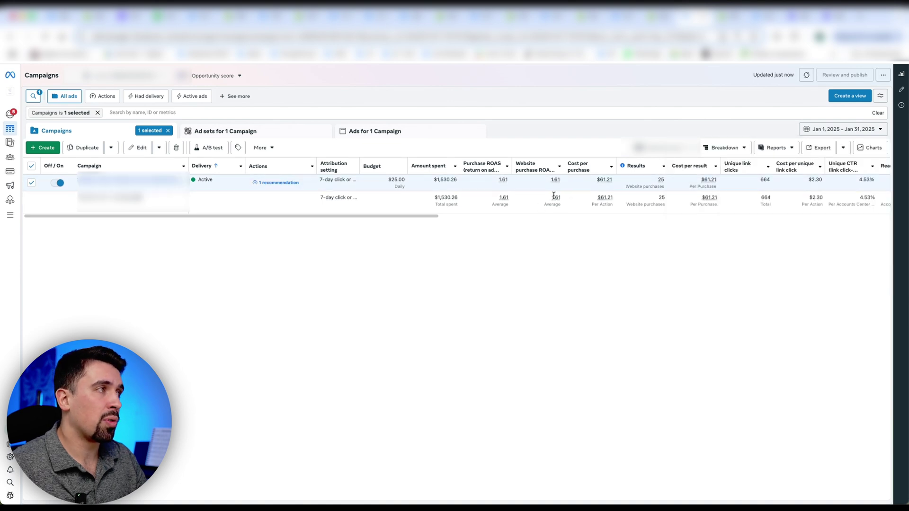
Narrow the reporting period to Feb 1–4, 2025.
{"action": "left_click", "coordinate": [851, 129]}
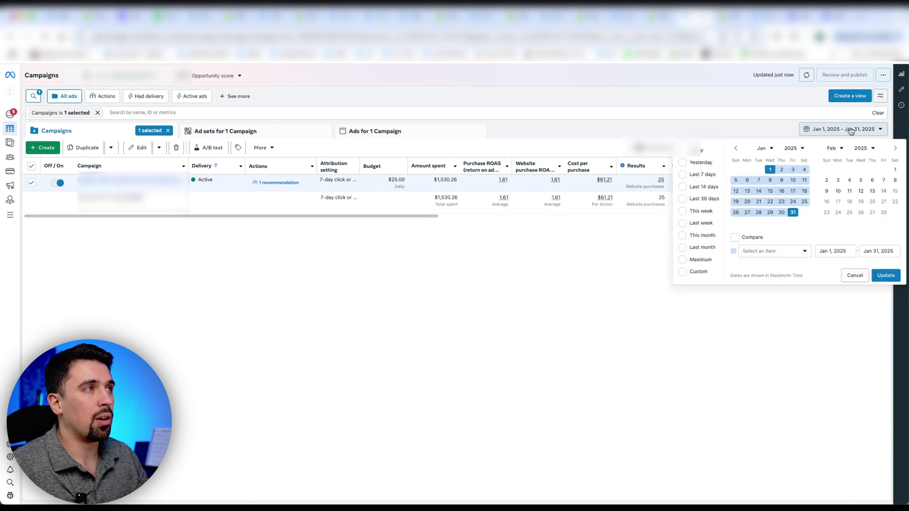
{"action": "left_click", "coordinate": [895, 170]}
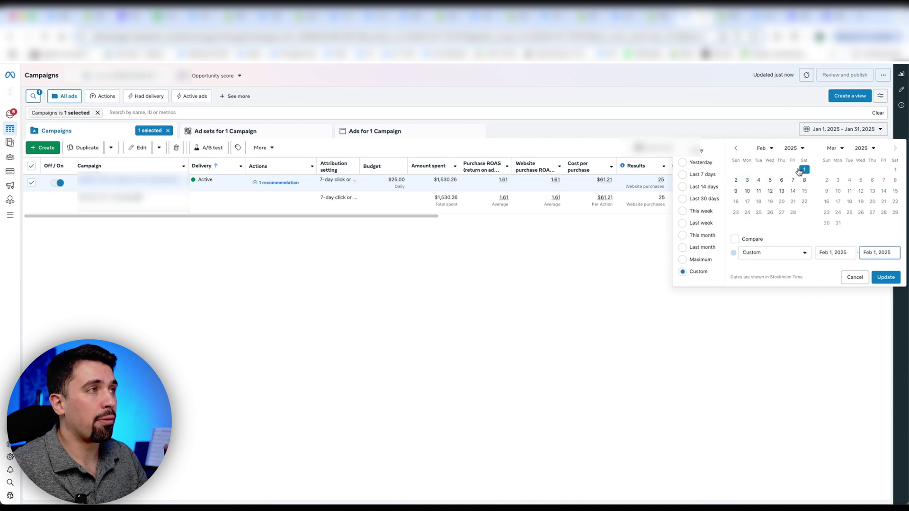
{"action": "left_click", "coordinate": [760, 181]}
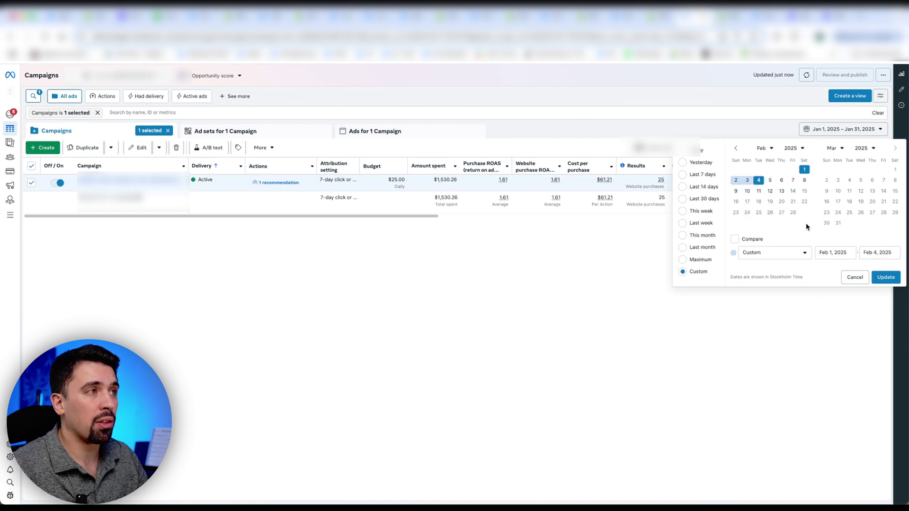
{"action": "left_click", "coordinate": [885, 278]}
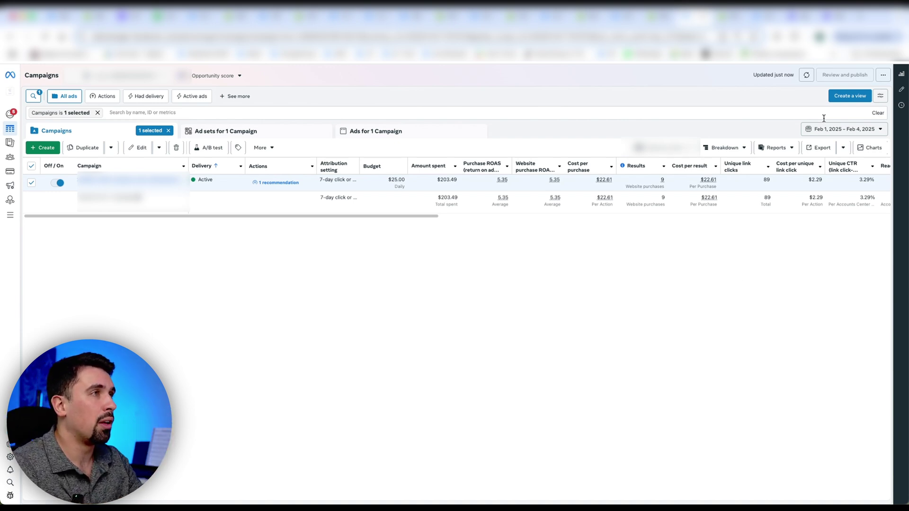
Report the campaign for single days Feb 1, Feb 2 and Feb 3, 2025 in turn.
{"action": "left_click", "coordinate": [836, 130]}
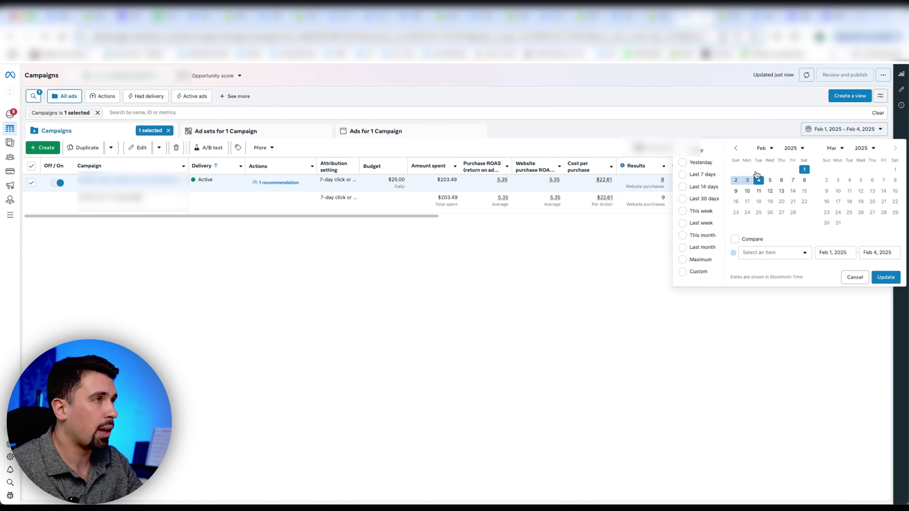
{"action": "left_click", "coordinate": [804, 170]}
{"action": "left_click", "coordinate": [886, 277]}
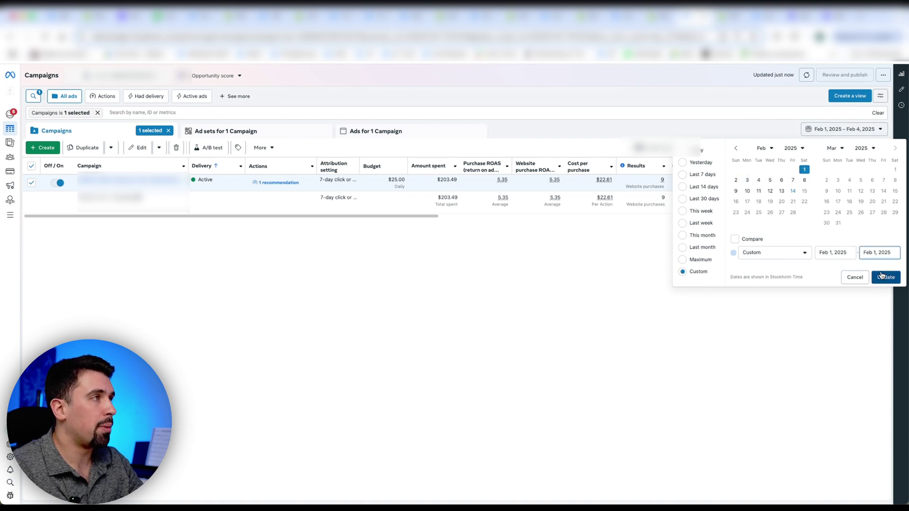
{"action": "left_click", "coordinate": [859, 130]}
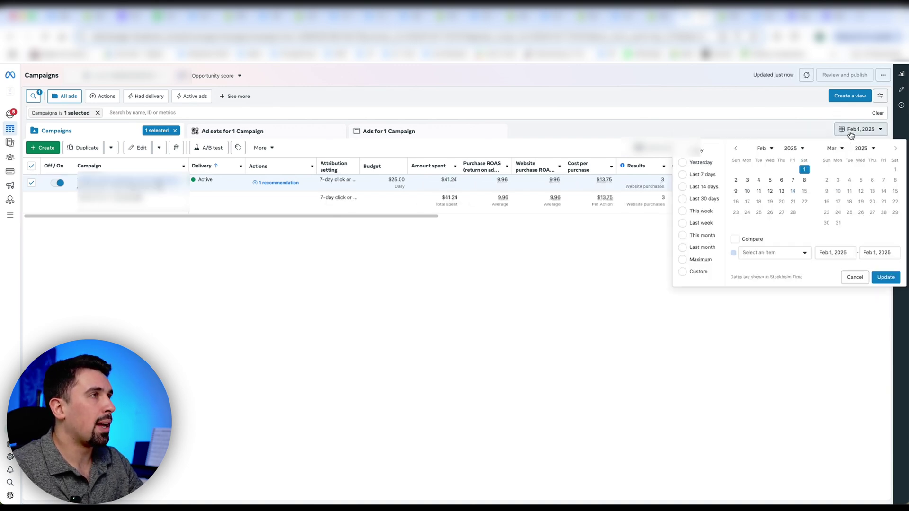
{"action": "left_click", "coordinate": [736, 180]}
{"action": "left_click", "coordinate": [886, 277]}
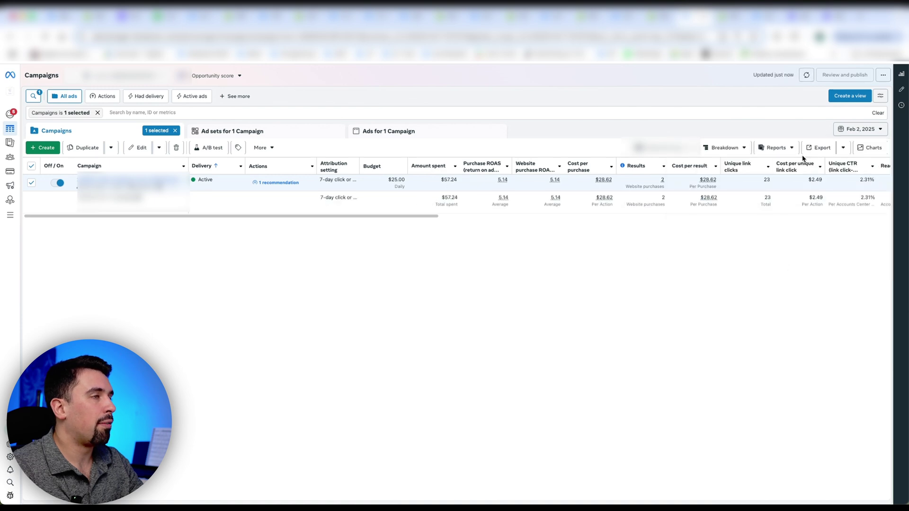
{"action": "left_click", "coordinate": [854, 127]}
{"action": "left_click", "coordinate": [747, 180]}
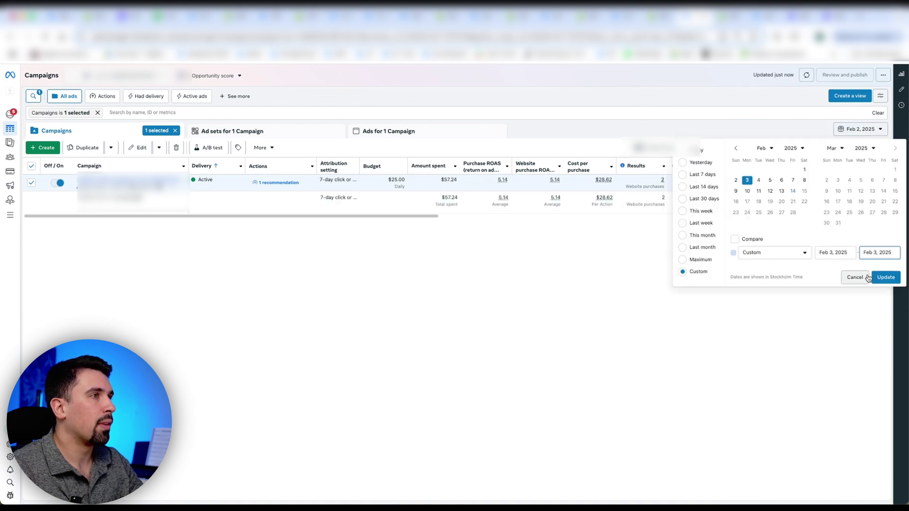
{"action": "left_click", "coordinate": [879, 278]}
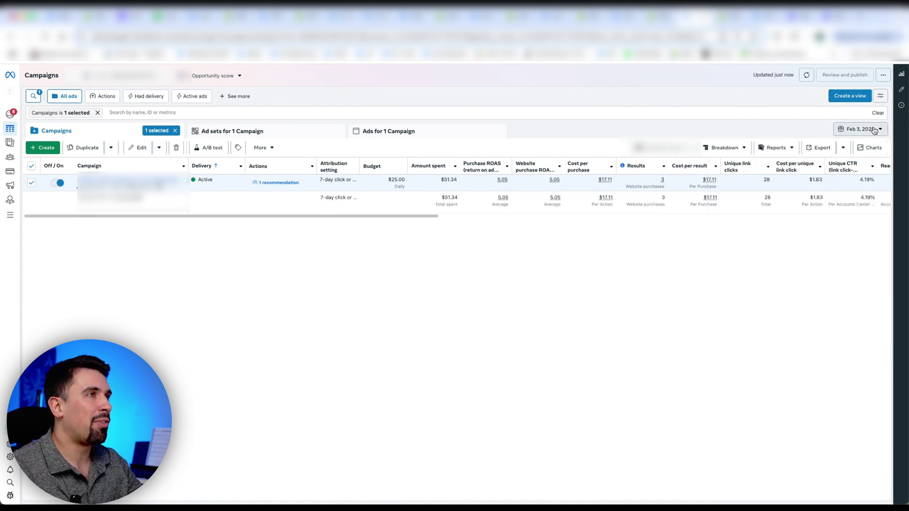
Report the campaign for single days Feb 4, Feb 5 and Feb 6 in turn.
{"action": "left_click", "coordinate": [853, 128]}
{"action": "left_click", "coordinate": [759, 180]}
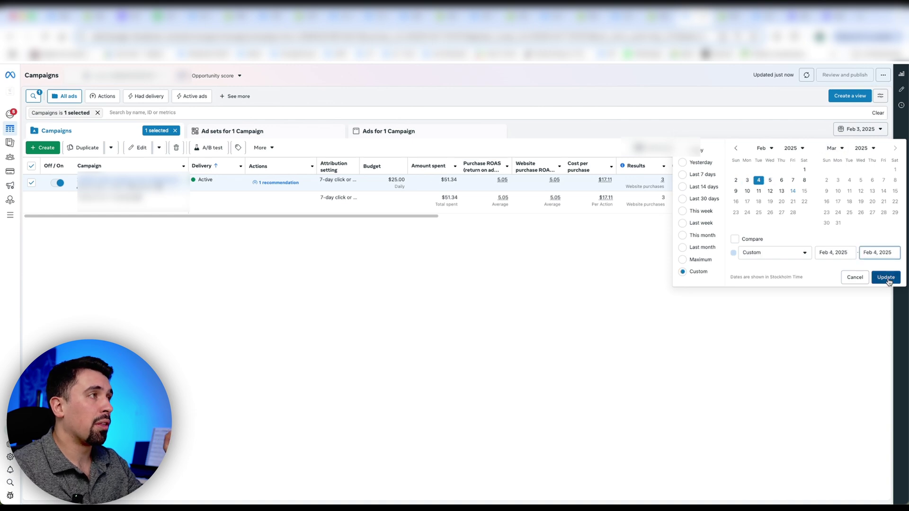
{"action": "left_click", "coordinate": [886, 277]}
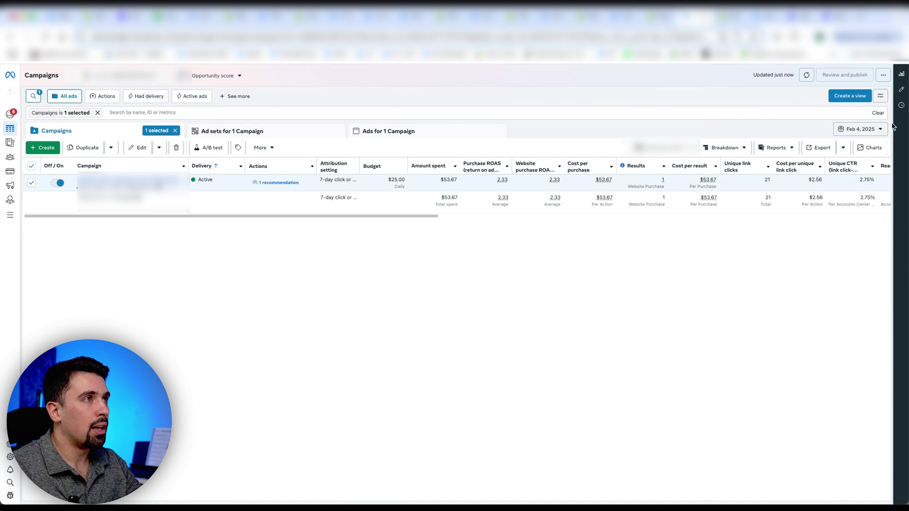
{"action": "left_click", "coordinate": [860, 129]}
{"action": "left_click", "coordinate": [770, 180]}
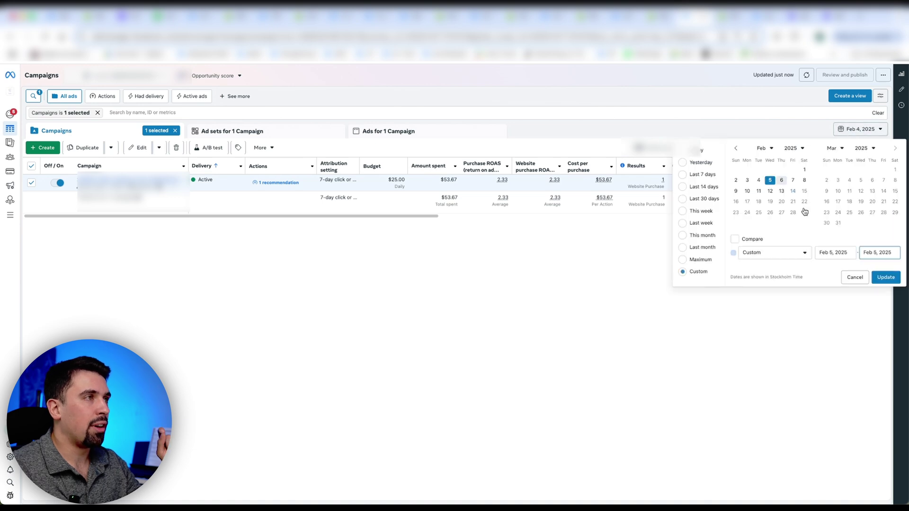
{"action": "left_click", "coordinate": [884, 277]}
{"action": "left_click", "coordinate": [861, 128]}
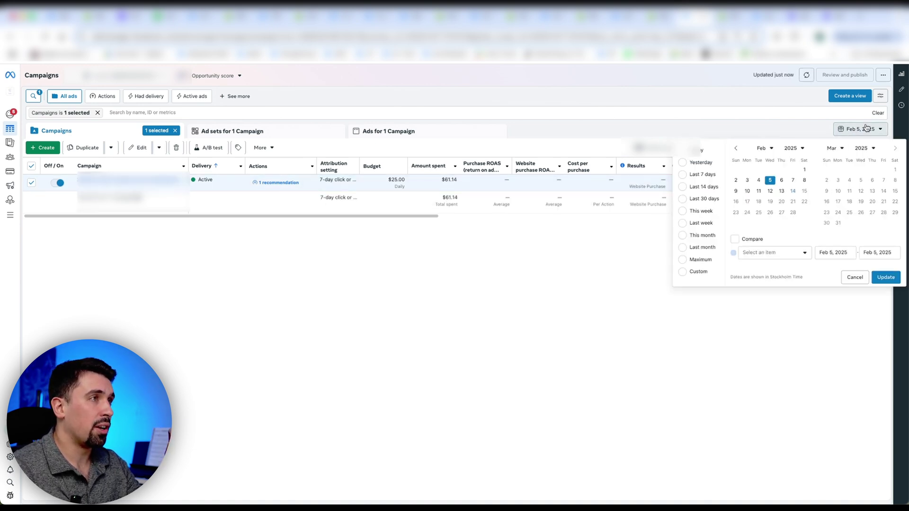
{"action": "left_click", "coordinate": [782, 180]}
{"action": "left_click", "coordinate": [883, 278]}
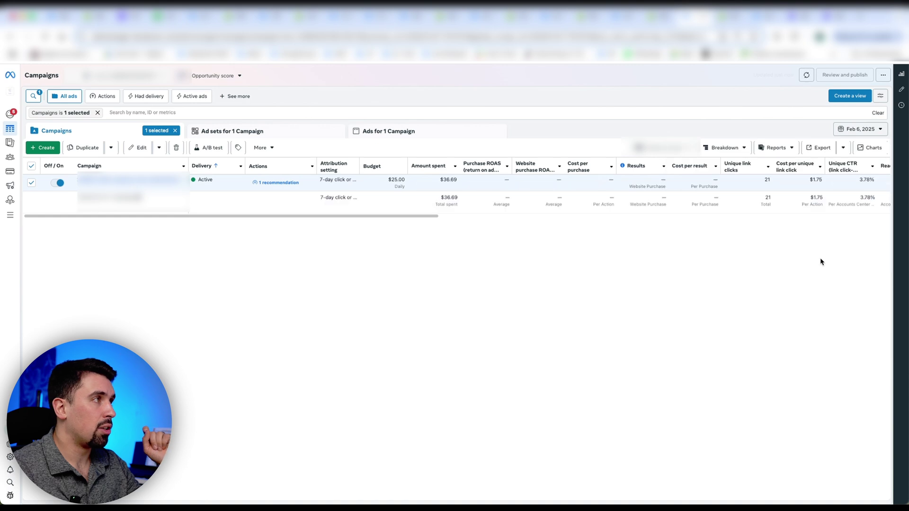
Report single days Feb 7, 8, 9 and 10, ending on Feb 10's 3.14 ROAS.
{"action": "left_click", "coordinate": [861, 129]}
{"action": "left_click", "coordinate": [792, 180]}
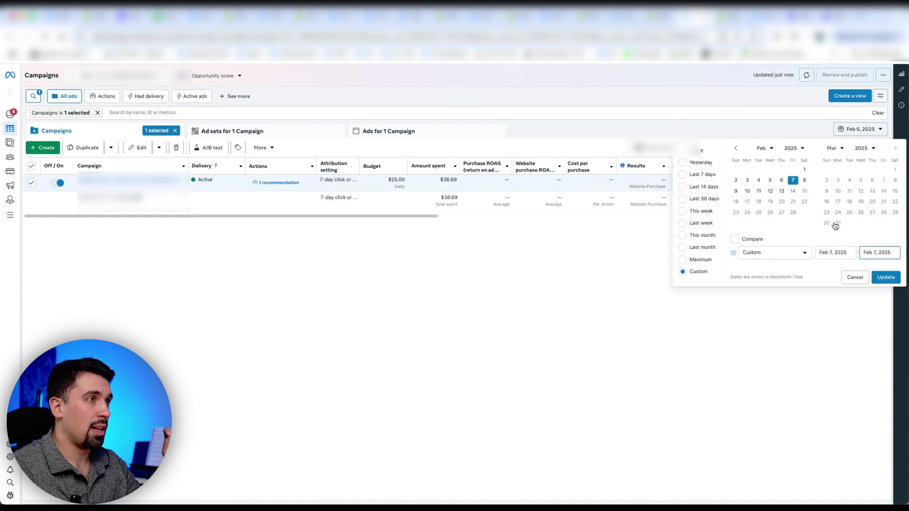
{"action": "left_click", "coordinate": [886, 277]}
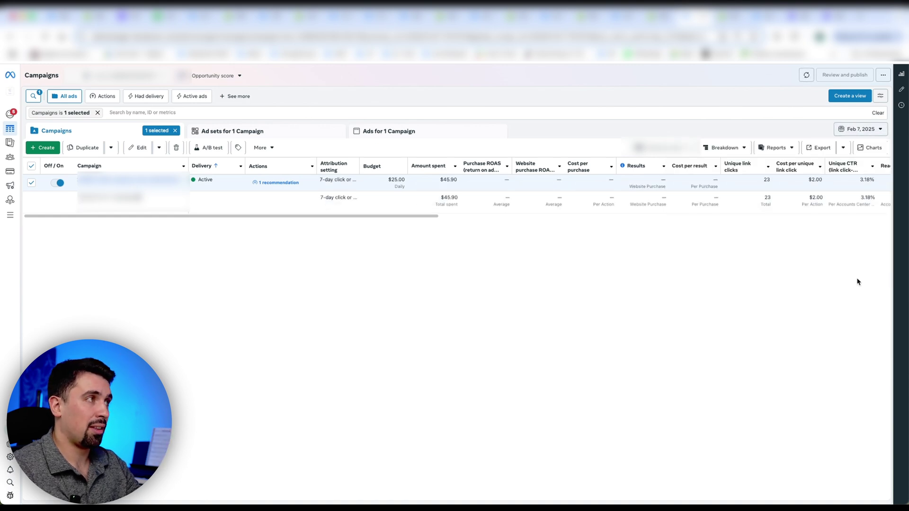
{"action": "left_click", "coordinate": [861, 129]}
{"action": "left_click", "coordinate": [804, 180]}
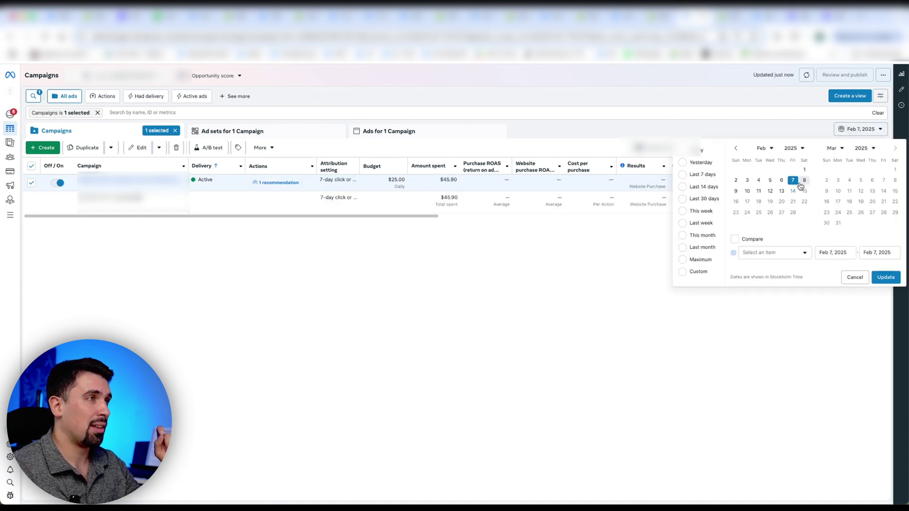
{"action": "left_click", "coordinate": [894, 283]}
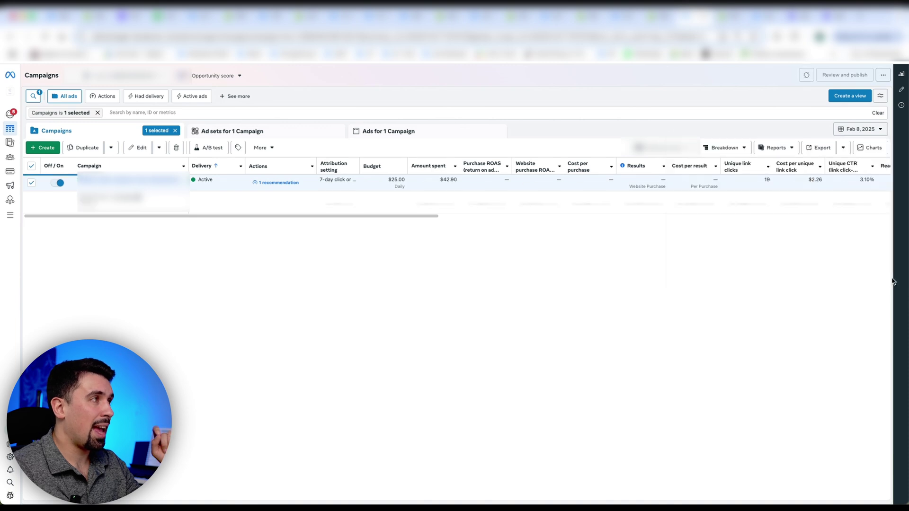
{"action": "left_click", "coordinate": [863, 130]}
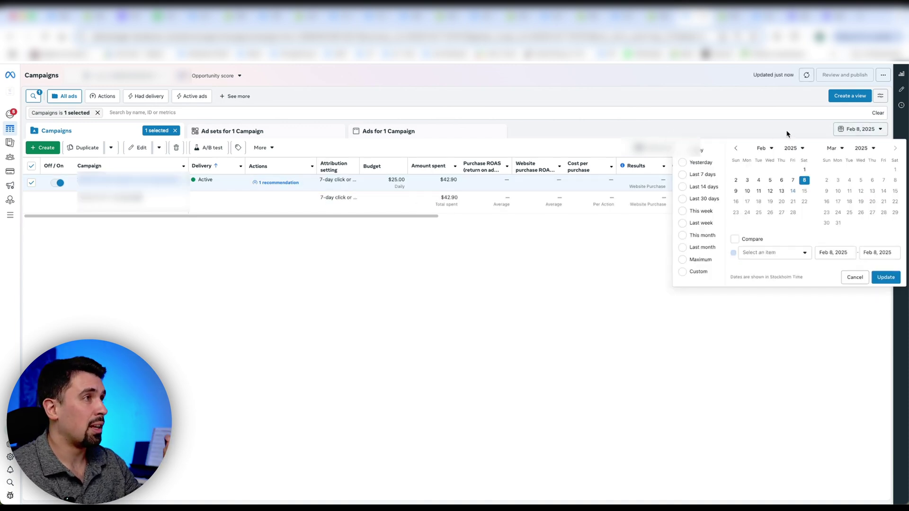
{"action": "left_click", "coordinate": [736, 191]}
{"action": "left_click", "coordinate": [882, 278]}
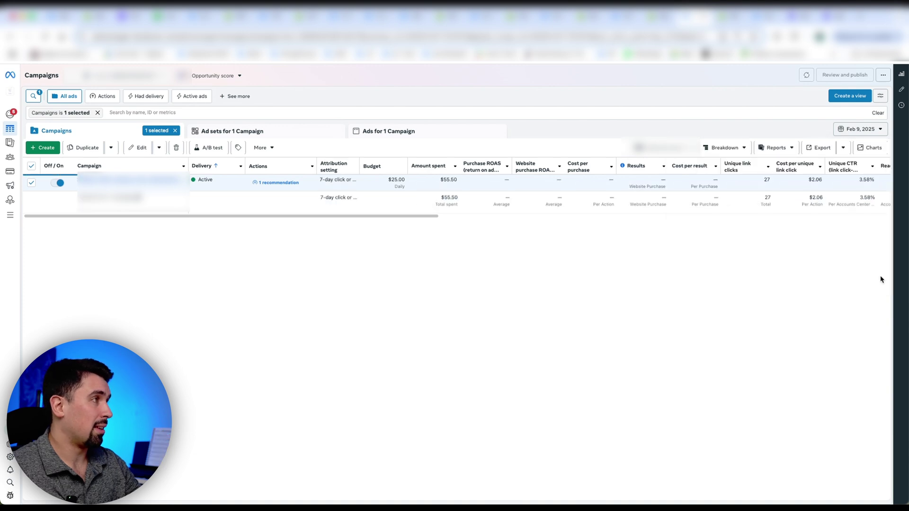
{"action": "left_click", "coordinate": [863, 129]}
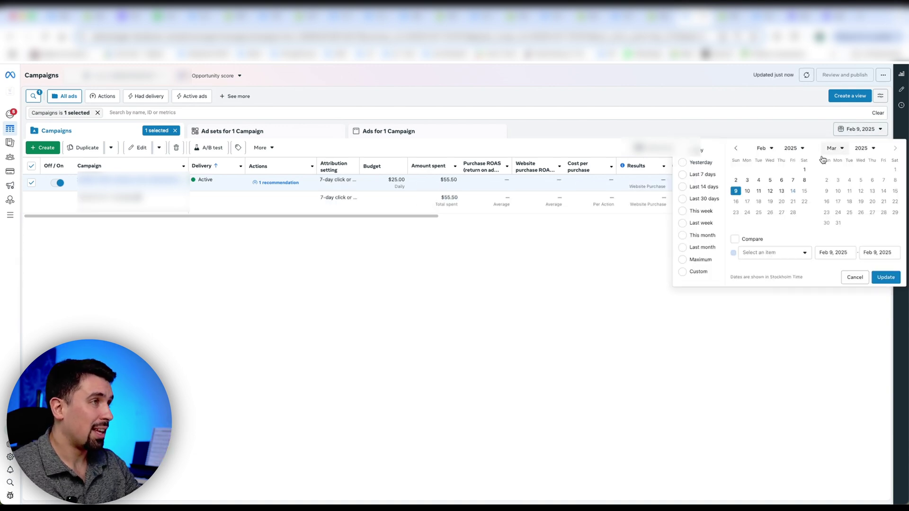
{"action": "left_click", "coordinate": [747, 191]}
{"action": "left_click", "coordinate": [886, 279]}
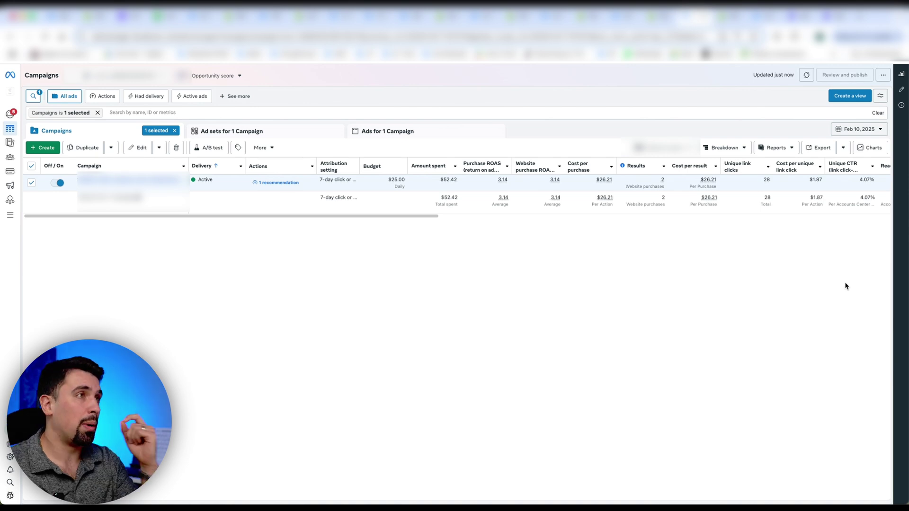
Report the campaign for single days Feb 11 and Feb 12, 2025.
{"action": "left_click", "coordinate": [861, 128]}
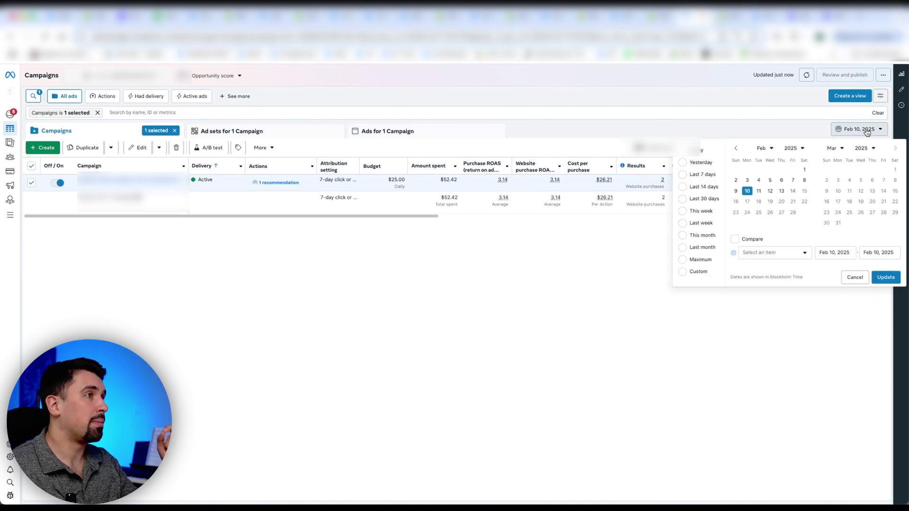
{"action": "left_click", "coordinate": [759, 191]}
{"action": "left_click", "coordinate": [885, 278]}
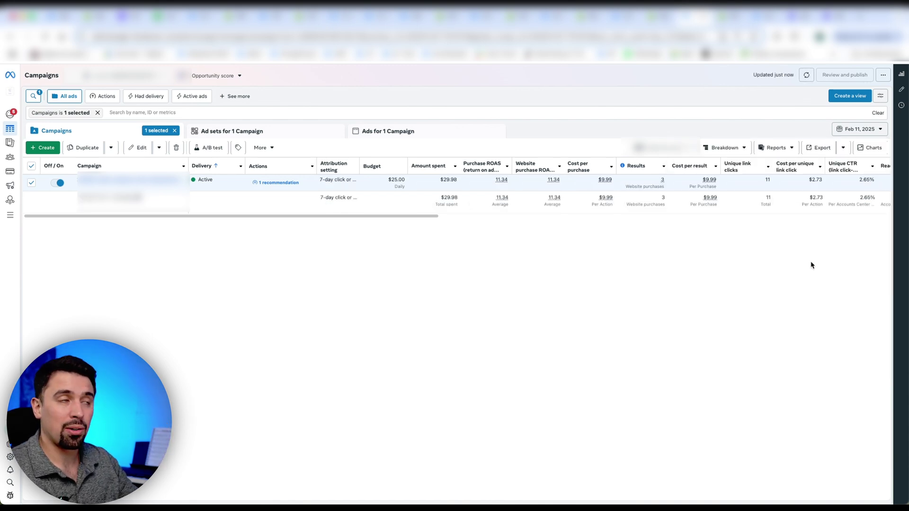
{"action": "left_click", "coordinate": [846, 135]}
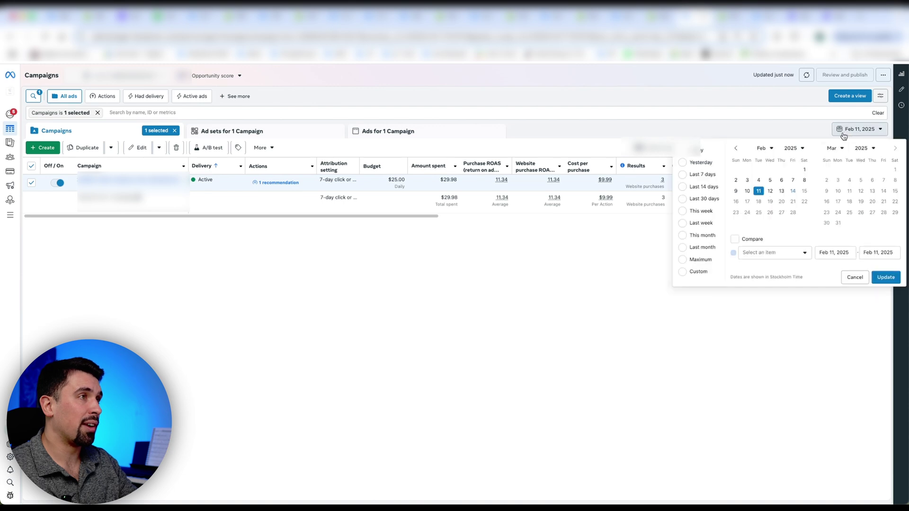
{"action": "left_click", "coordinate": [769, 191]}
{"action": "left_click", "coordinate": [879, 278]}
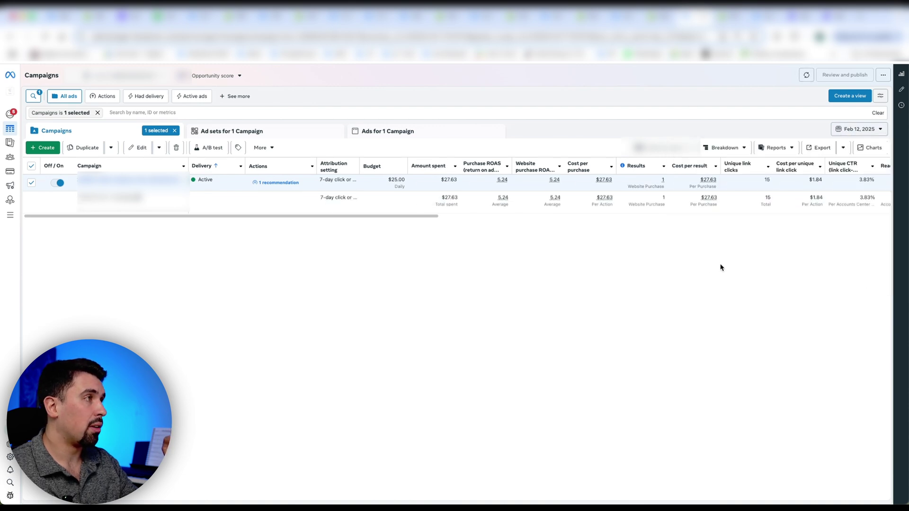
Report single days Feb 13 and Feb 14, ending on Feb 14's $4.61 spend with no purchases.
{"action": "left_click", "coordinate": [865, 134]}
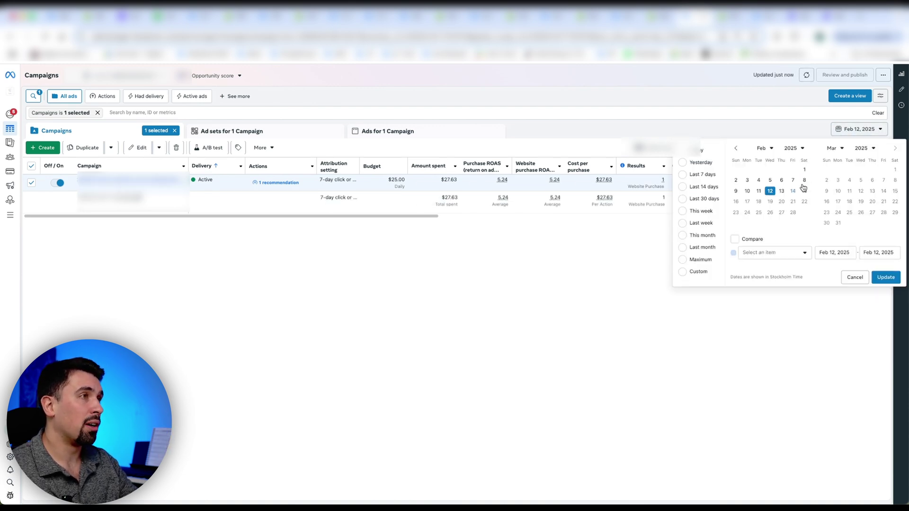
{"action": "left_click", "coordinate": [781, 191]}
{"action": "left_click", "coordinate": [882, 278]}
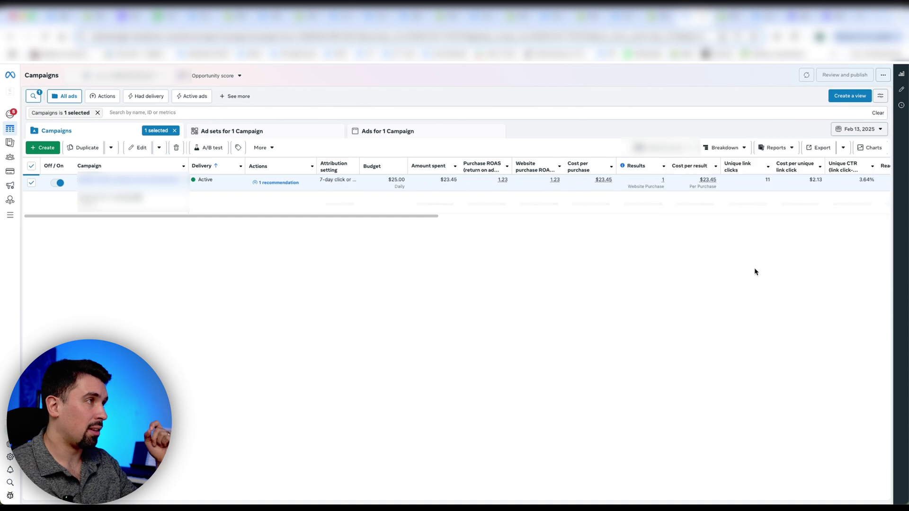
{"action": "left_click", "coordinate": [870, 133]}
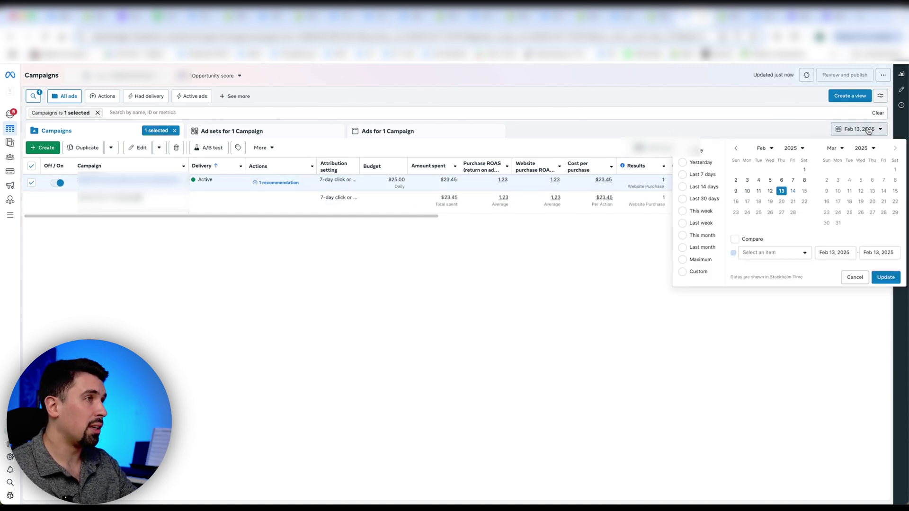
{"action": "left_click", "coordinate": [793, 191]}
{"action": "left_click", "coordinate": [792, 191]}
{"action": "left_click", "coordinate": [882, 279]}
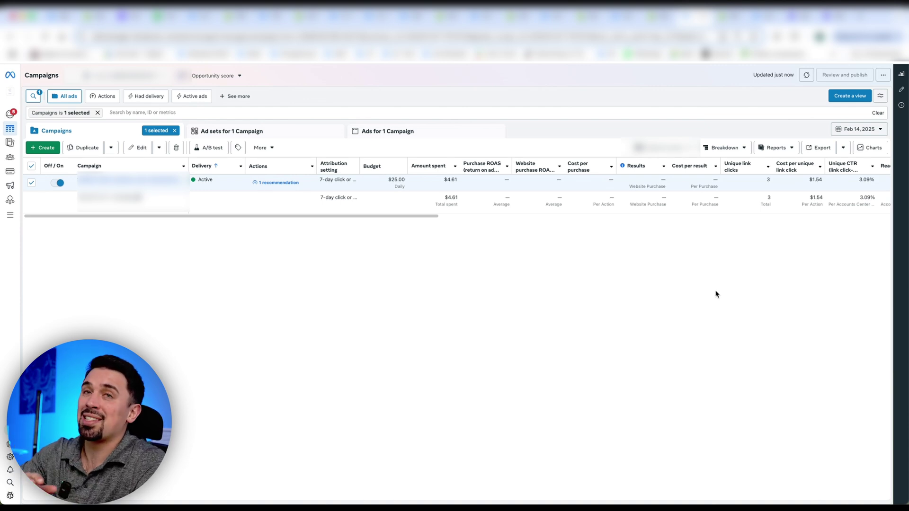
{"action": "left_click", "coordinate": [859, 129]}
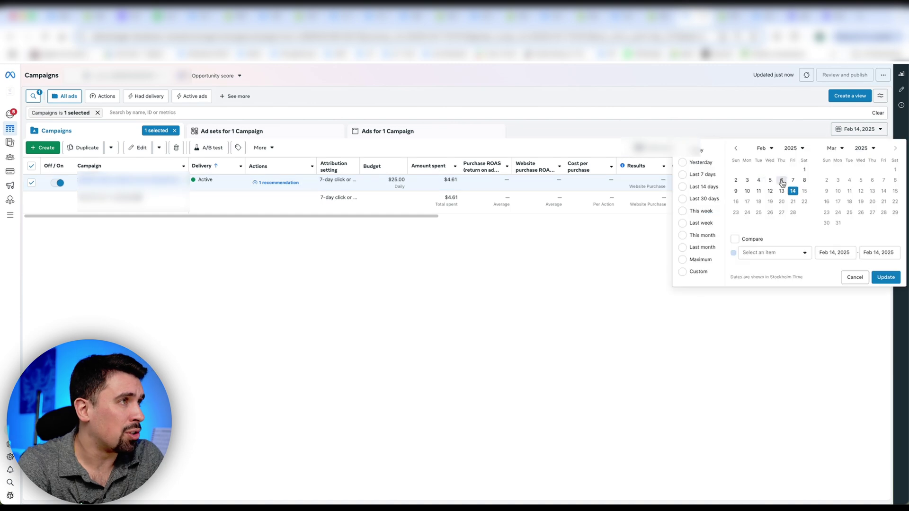
Set a custom date range of Feb 1 – Feb 14, 2025 and apply it.
{"action": "left_click", "coordinate": [746, 191]}
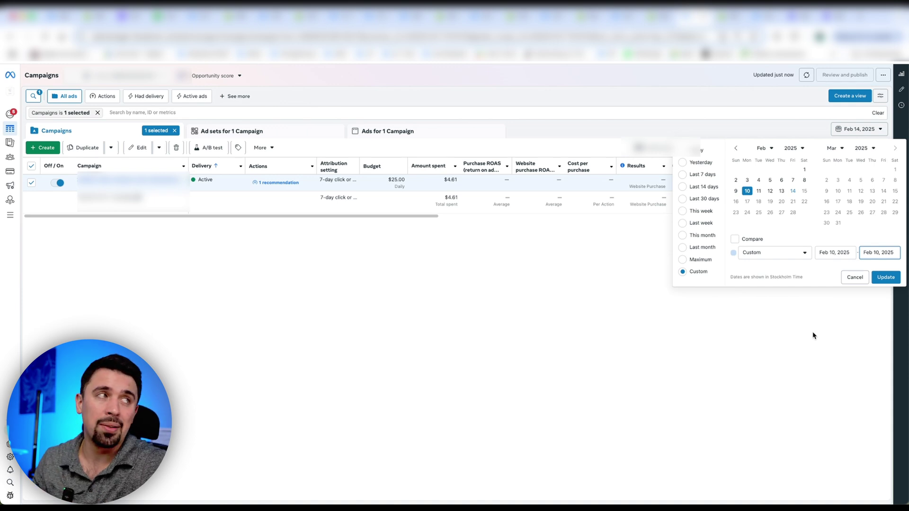
{"action": "left_click", "coordinate": [792, 191]}
{"action": "left_click", "coordinate": [793, 191]}
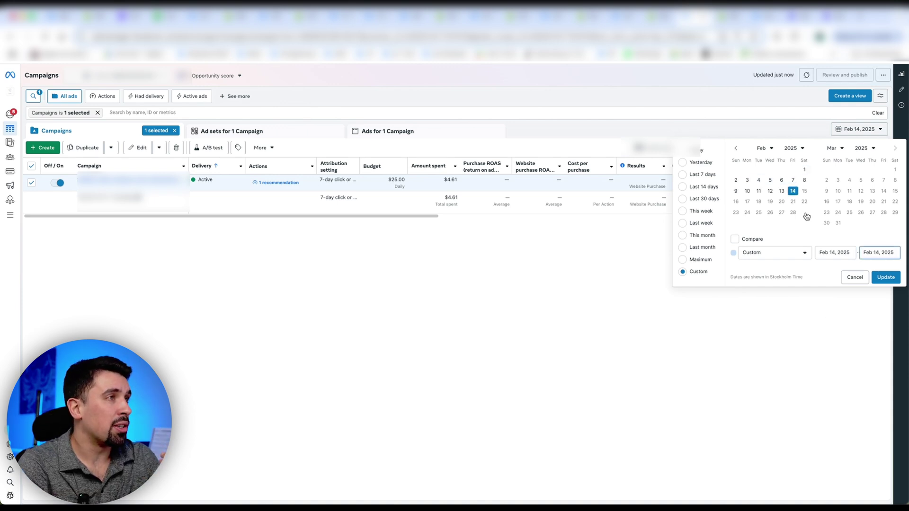
{"action": "left_click", "coordinate": [804, 170]}
{"action": "left_click", "coordinate": [885, 277]}
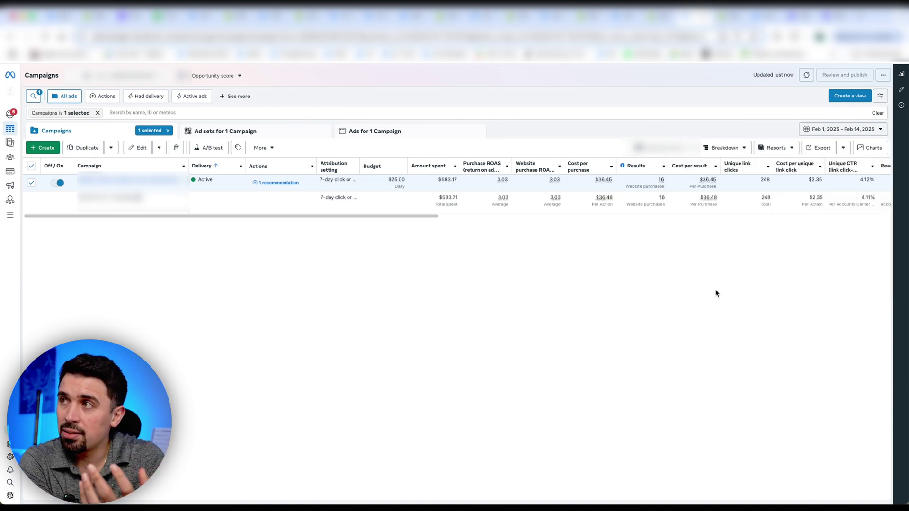